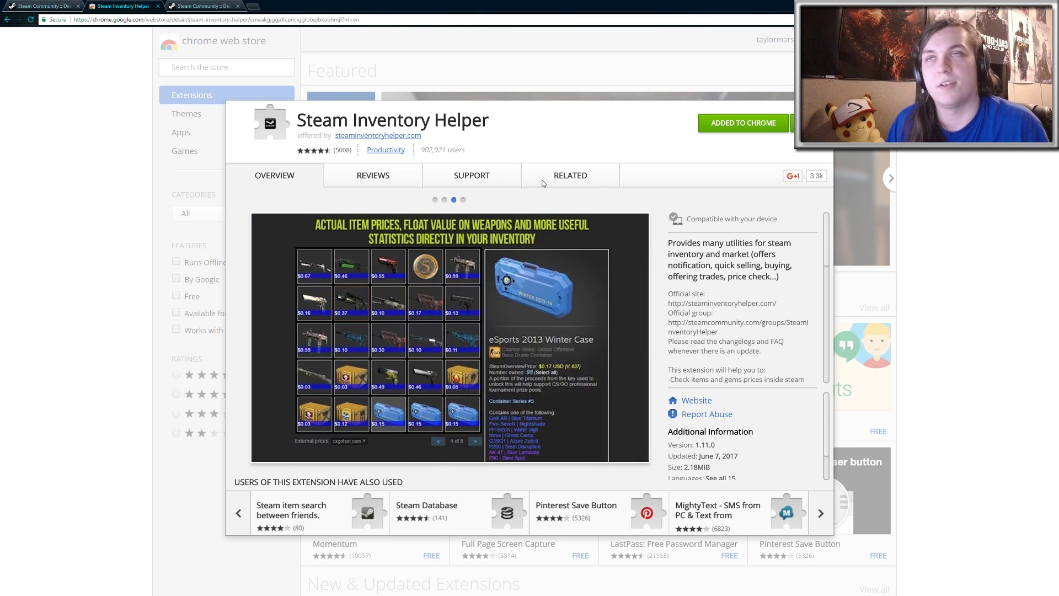
Switch to the background-filtered inventory and scroll to the Pool Ball background's details.
{"action": "left_click", "coordinate": [203, 6]}
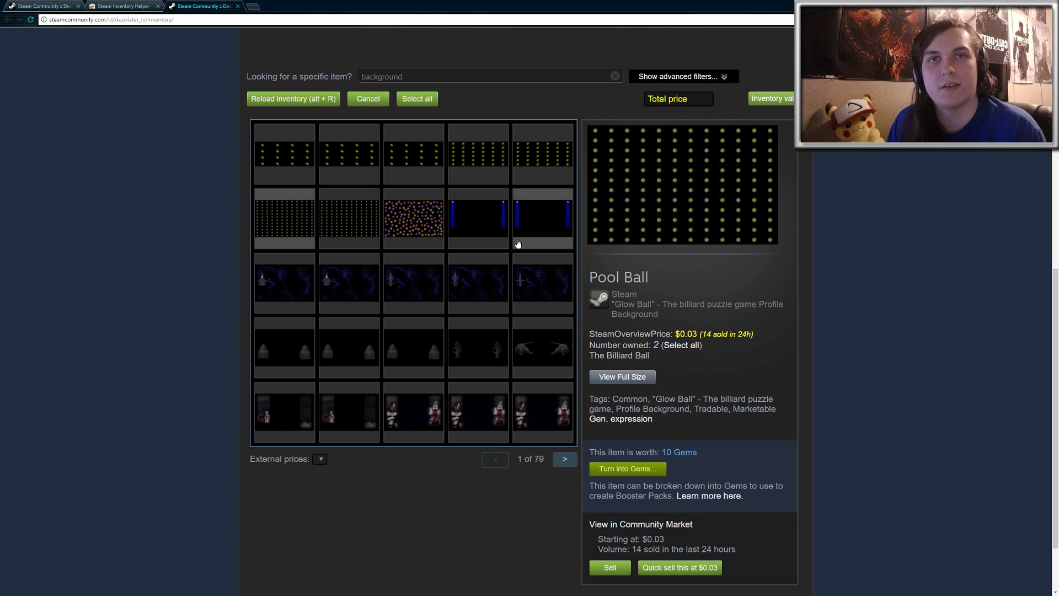
{"action": "scroll", "coordinate": [347, 213], "scroll_direction": "up", "scroll_amount": 2}
{"action": "left_click_drag", "start_coordinate": [498, 152], "coordinate": [360, 152]}
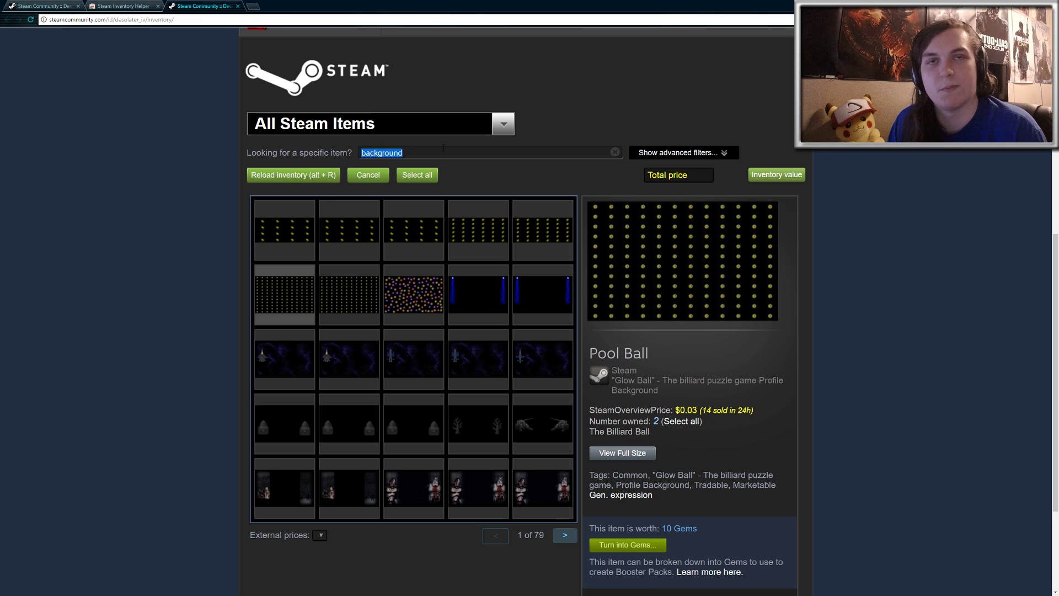
{"action": "left_click", "coordinate": [890, 182]}
{"action": "scroll", "coordinate": [894, 183], "scroll_direction": "down", "scroll_amount": 1}
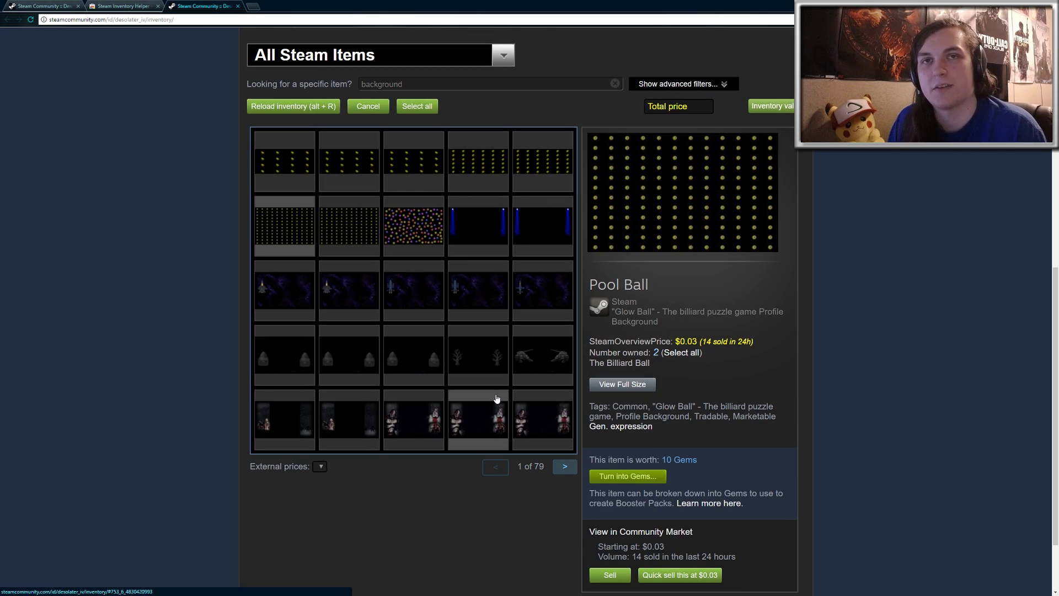
{"action": "scroll", "coordinate": [868, 208], "scroll_direction": "down", "scroll_amount": 1}
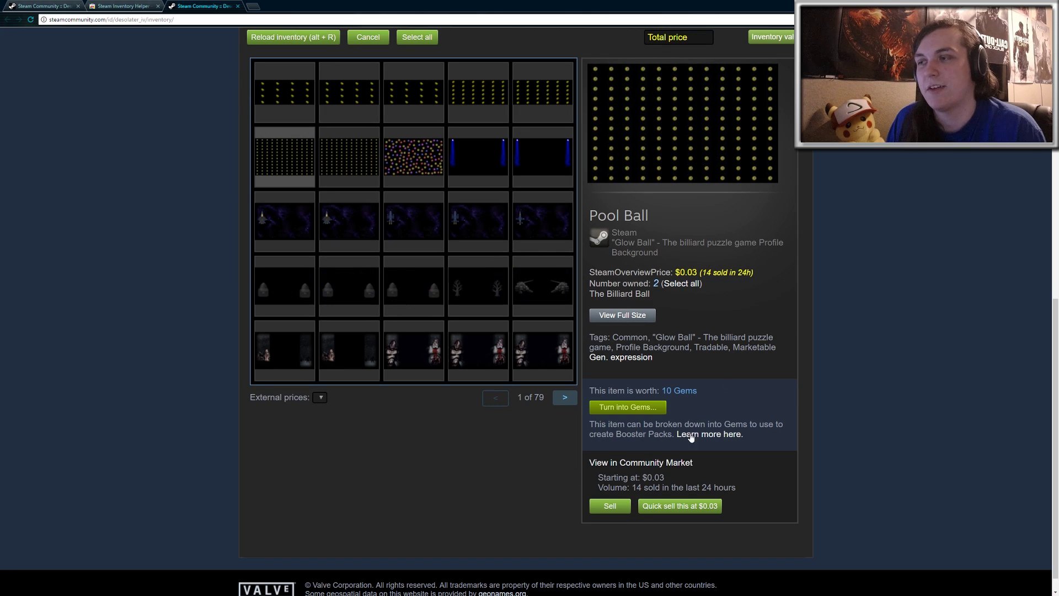
Highlight Pool Ball's $0.03 starting price and its 14 sales in 24 hours.
{"action": "left_click_drag", "start_coordinate": [606, 478], "coordinate": [672, 477]}
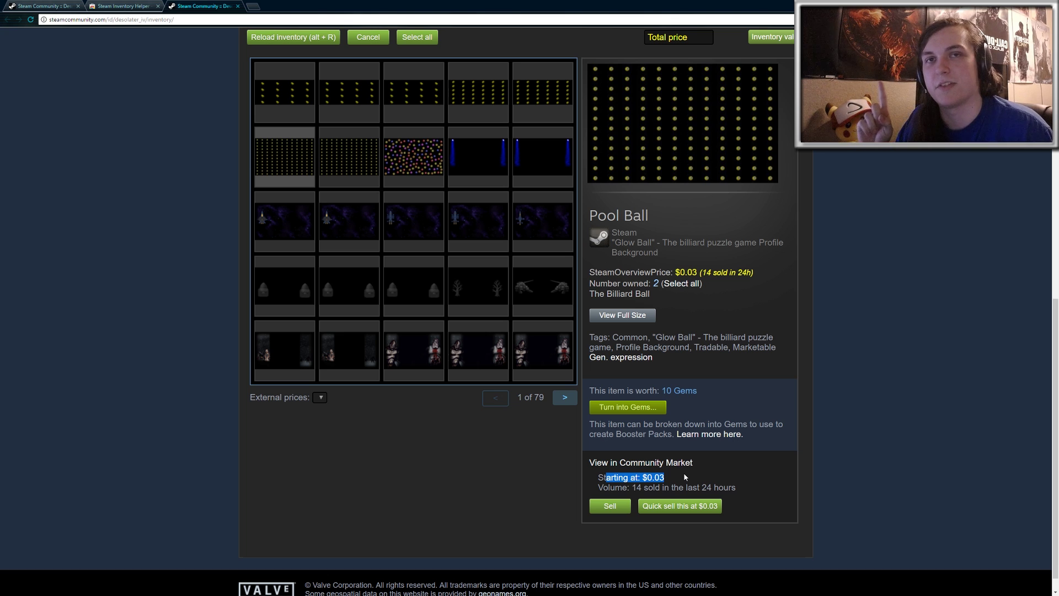
{"action": "left_click_drag", "start_coordinate": [635, 488], "coordinate": [669, 488]}
{"action": "left_click", "coordinate": [727, 483]}
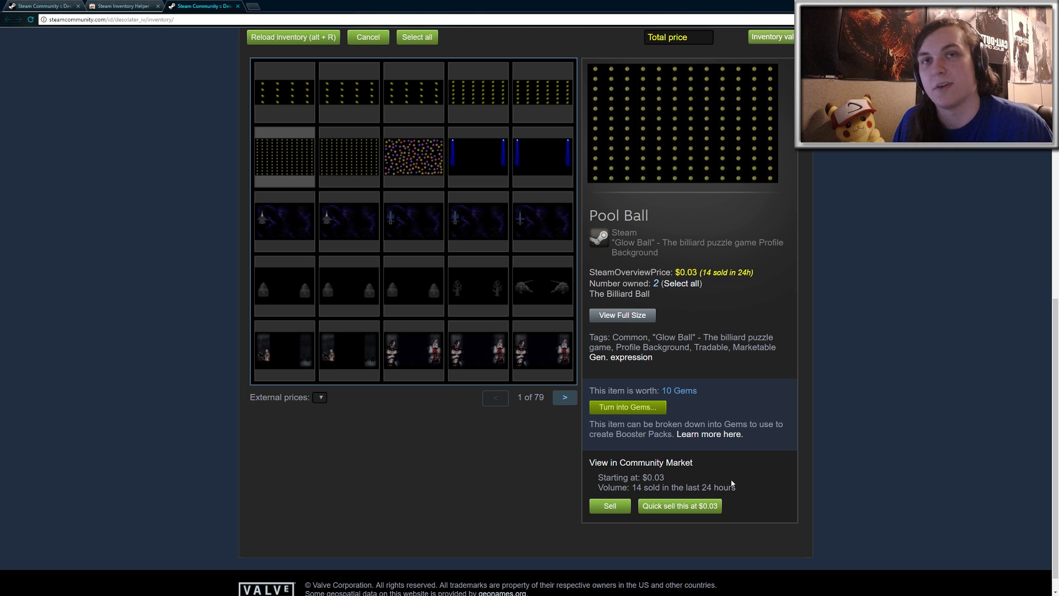
Select Gold Bars and the other first-row backgrounds, then every background on page 1.
{"action": "scroll", "coordinate": [732, 483], "scroll_direction": "up", "scroll_amount": 3}
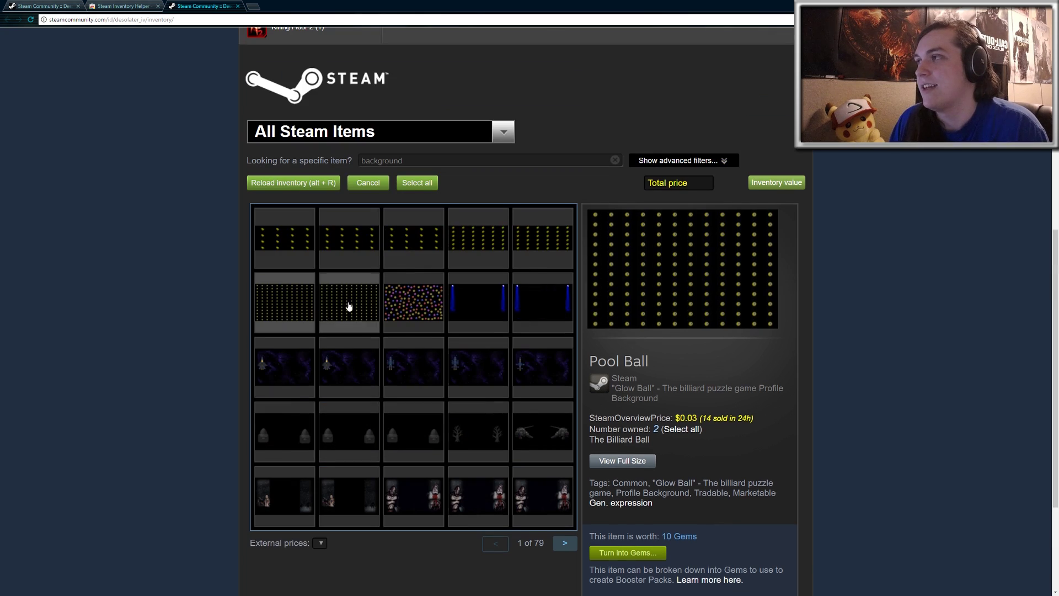
{"action": "left_click", "coordinate": [288, 245]}
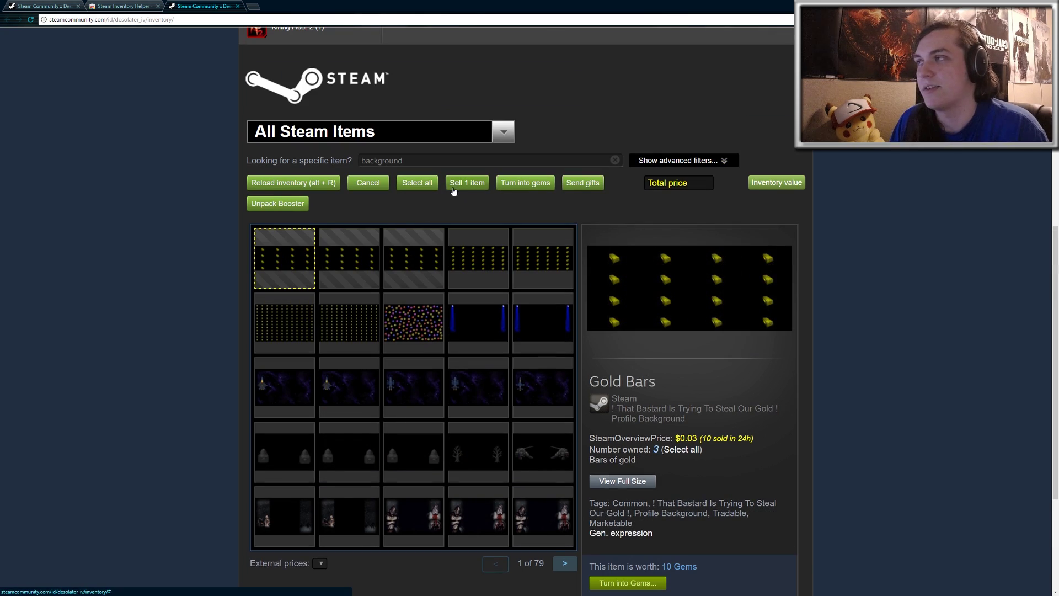
{"action": "scroll", "coordinate": [303, 206], "scroll_direction": "down", "scroll_amount": 1}
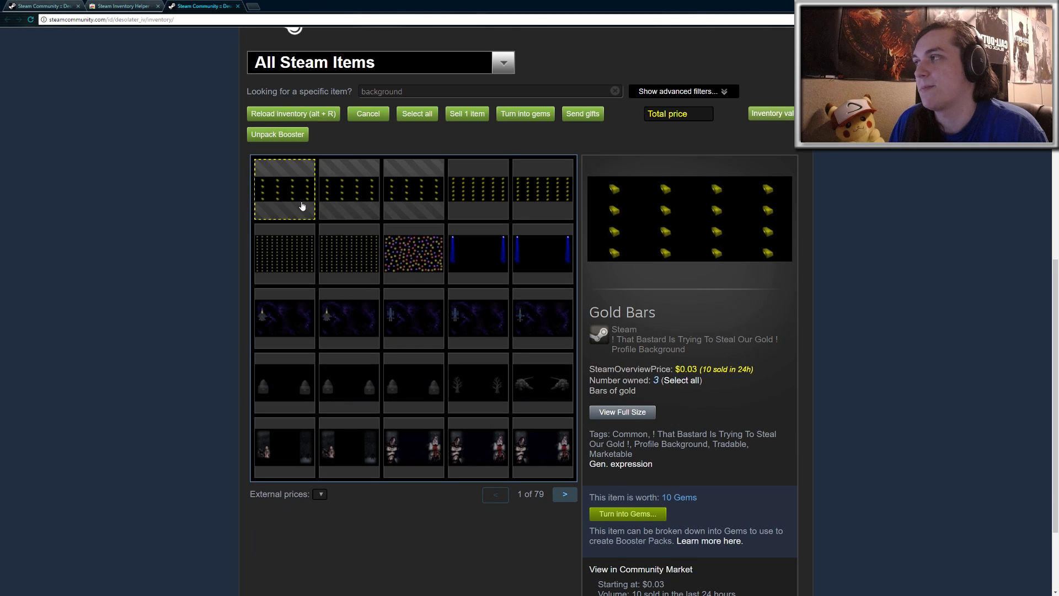
{"action": "left_click", "coordinate": [295, 190]}
{"action": "scroll", "coordinate": [446, 180], "scroll_direction": "up", "scroll_amount": 1}
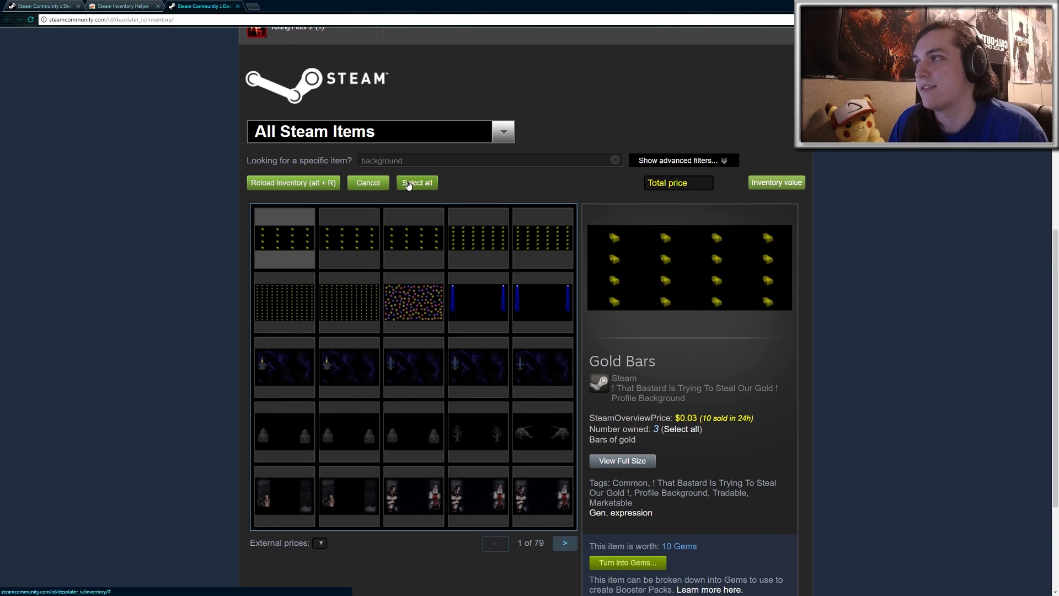
{"action": "left_click", "coordinate": [303, 236]}
{"action": "left_click", "coordinate": [360, 246]}
{"action": "left_click", "coordinate": [419, 258]}
{"action": "left_click", "coordinate": [479, 261]}
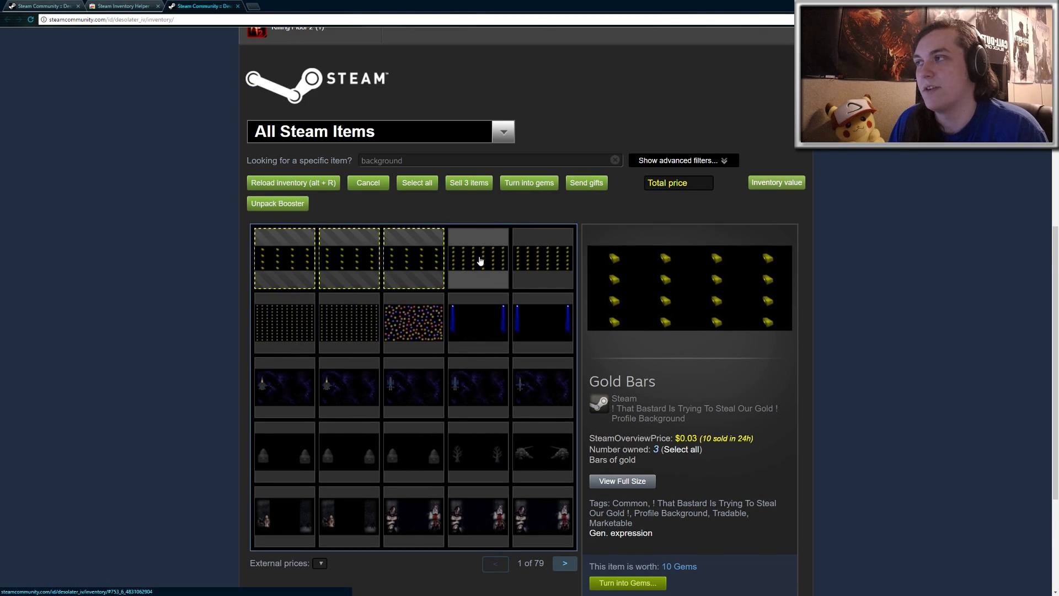
{"action": "left_click", "coordinate": [424, 188]}
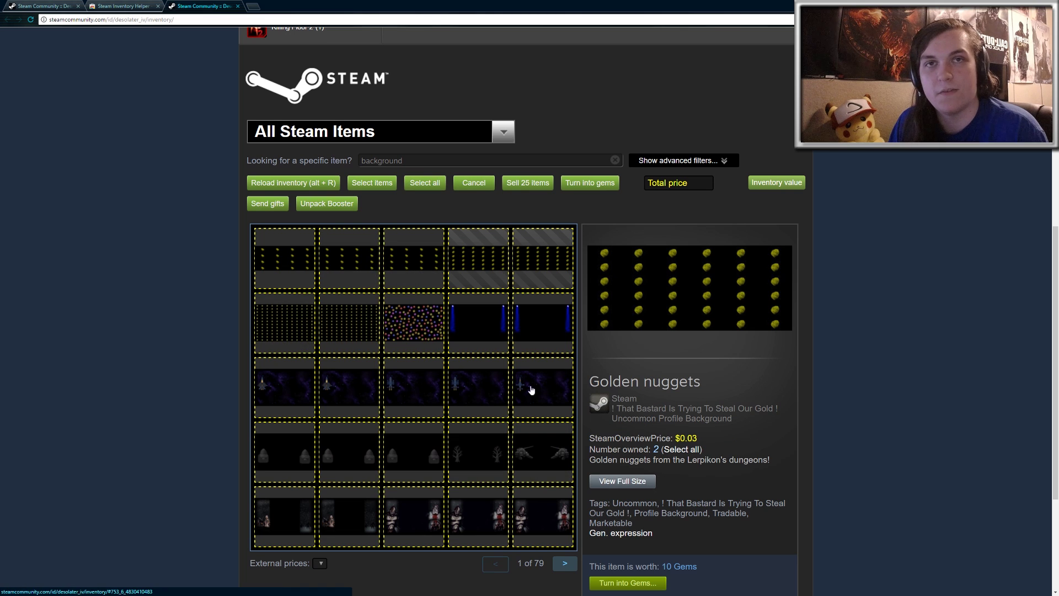
Add every background on pages 2, 3 and 4 to reach 100 selected items.
{"action": "scroll", "coordinate": [532, 398], "scroll_direction": "down", "scroll_amount": 1}
{"action": "left_click", "coordinate": [556, 498]}
{"action": "left_click", "coordinate": [421, 113]}
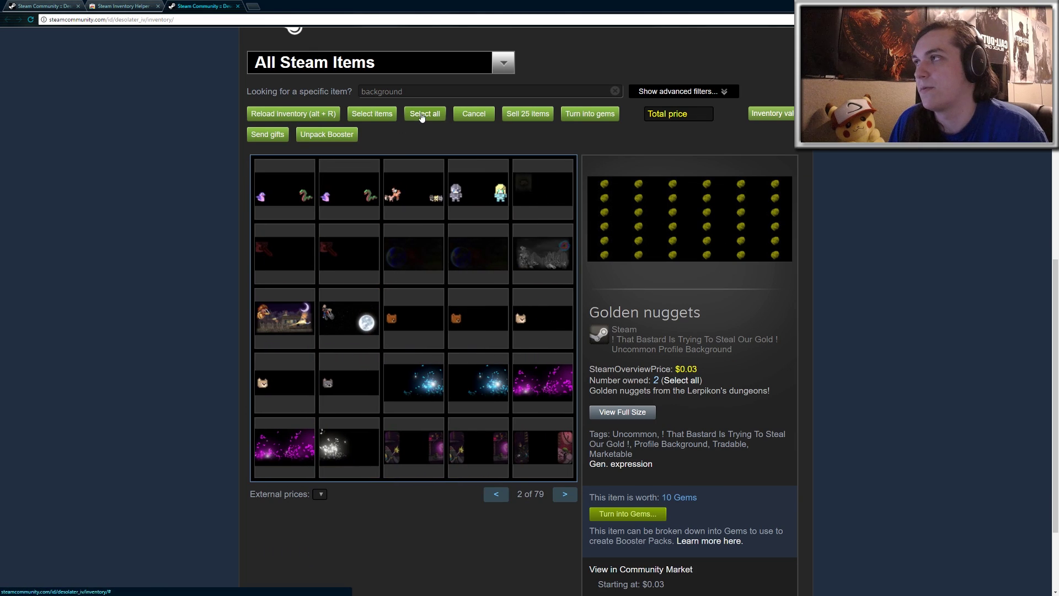
{"action": "left_click", "coordinate": [560, 493]}
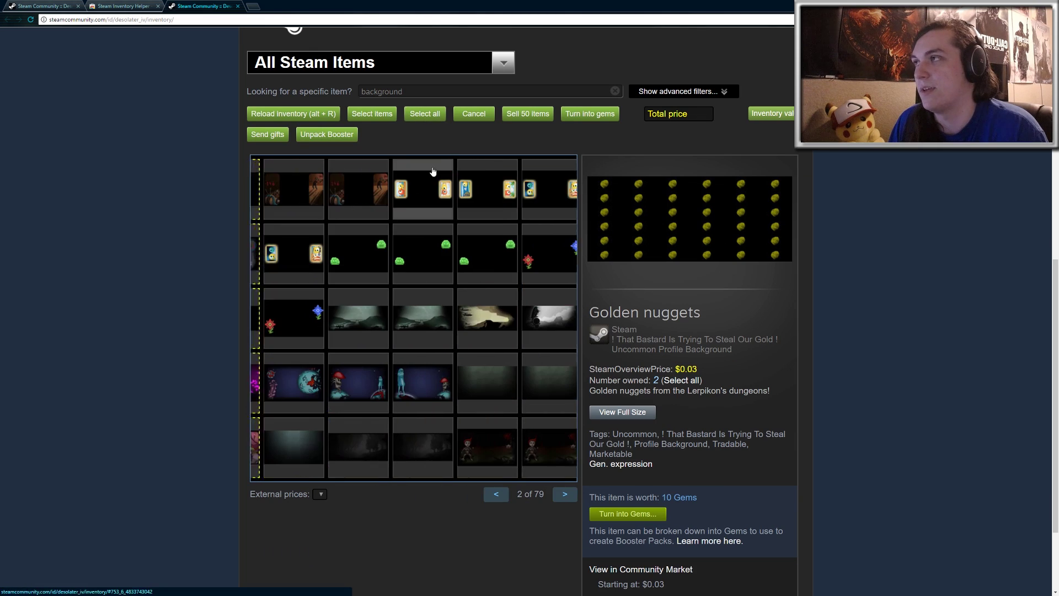
{"action": "left_click", "coordinate": [426, 114]}
{"action": "left_click", "coordinate": [561, 497]}
{"action": "left_click", "coordinate": [425, 114]}
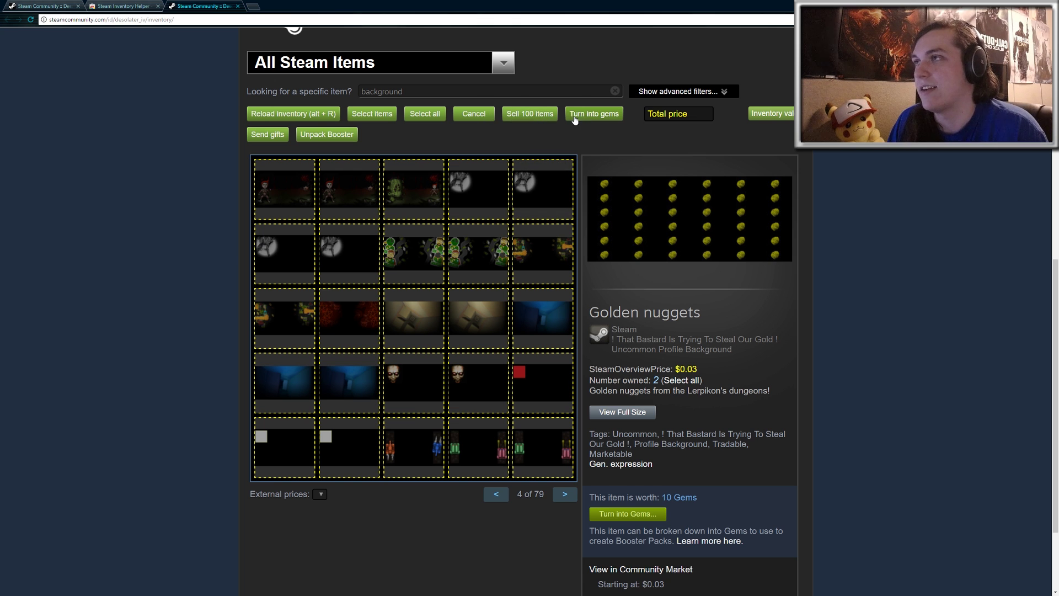
Turn the selected backgrounds into gems and confirm the conversion.
{"action": "left_click", "coordinate": [592, 115]}
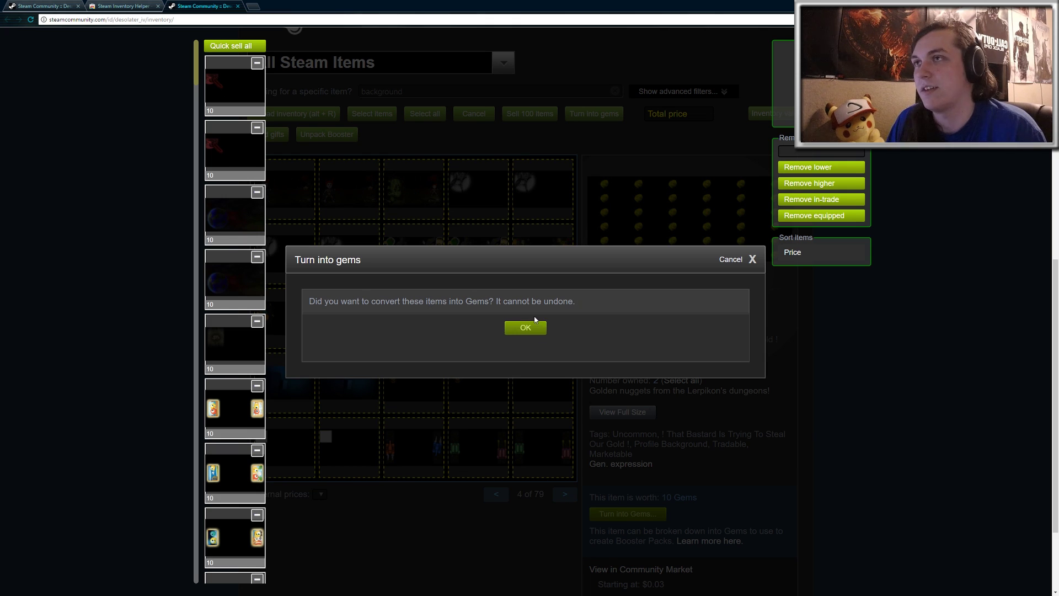
{"action": "left_click", "coordinate": [522, 328]}
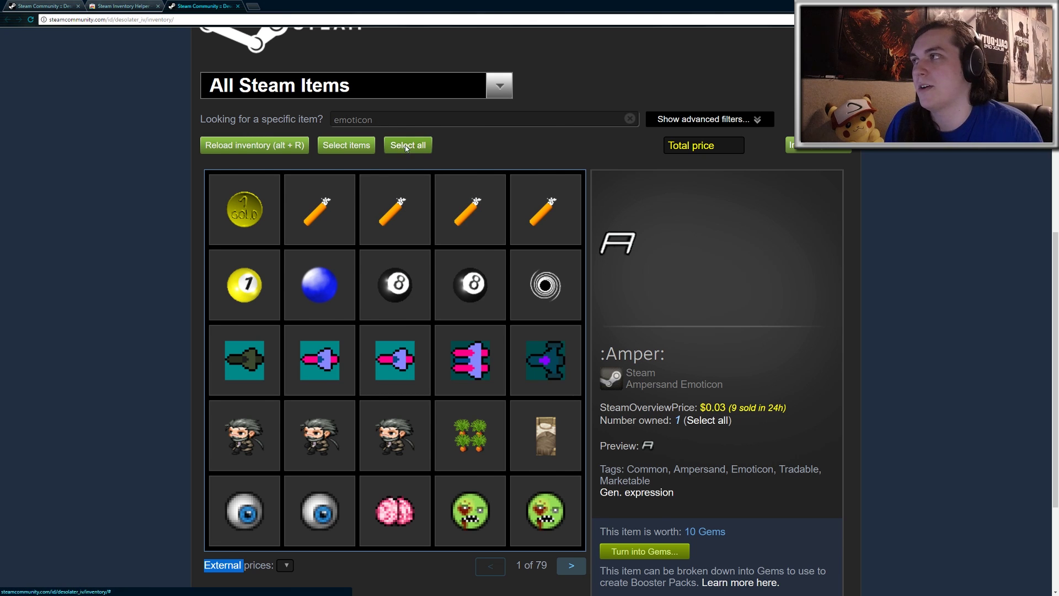
Select every emoticon on the first inventory page.
{"action": "left_click", "coordinate": [406, 146]}
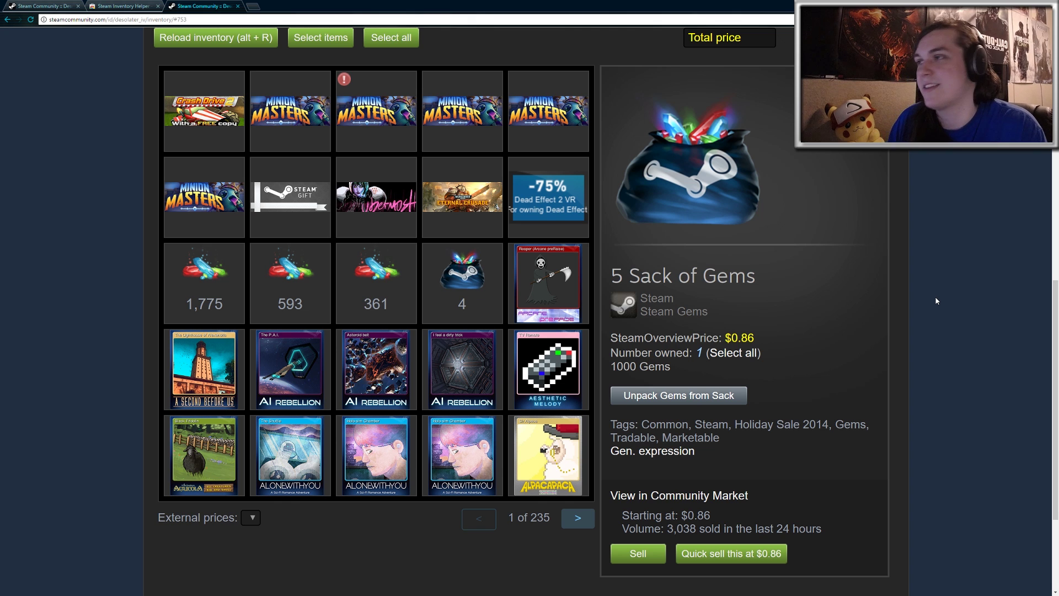
Pack 1,000 gems from the 1,775-gem stack into a Sack of Gems.
{"action": "left_click", "coordinate": [204, 274]}
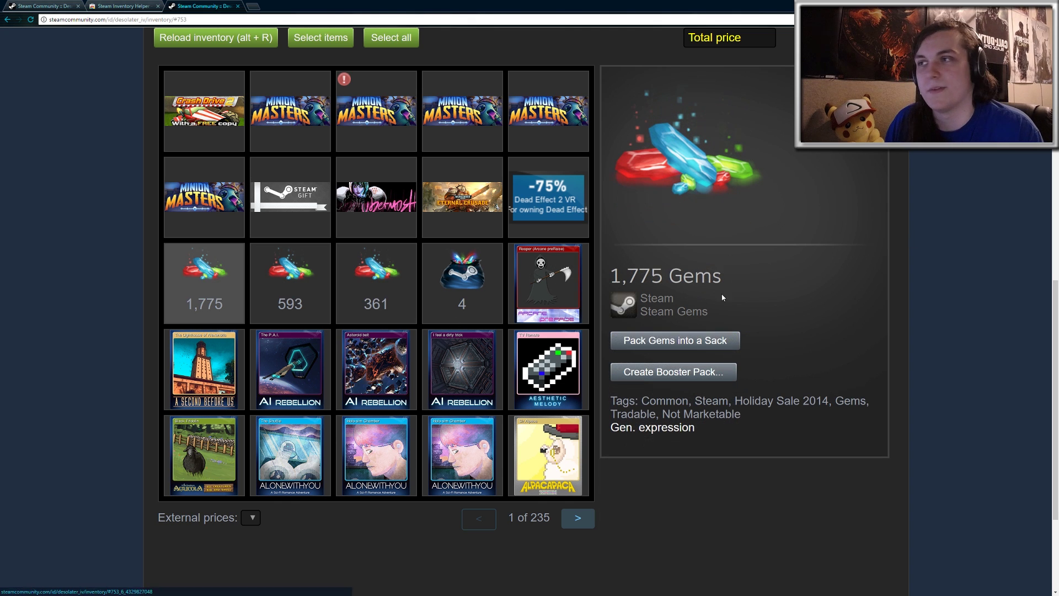
{"action": "left_click", "coordinate": [648, 342]}
{"action": "left_click_drag", "start_coordinate": [382, 336], "coordinate": [684, 335]}
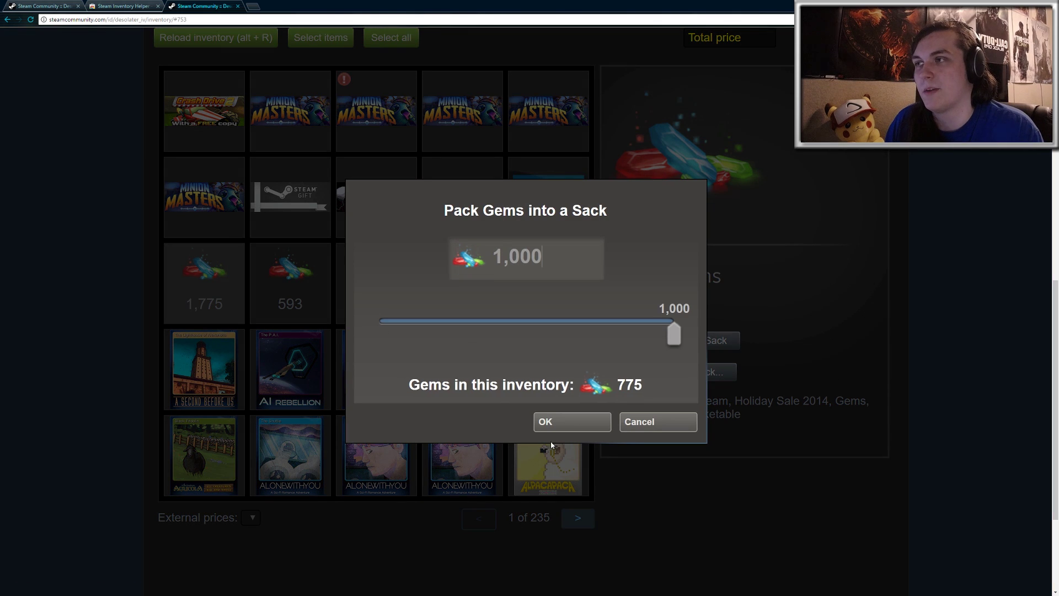
{"action": "left_click", "coordinate": [572, 428]}
{"action": "left_click", "coordinate": [647, 358]}
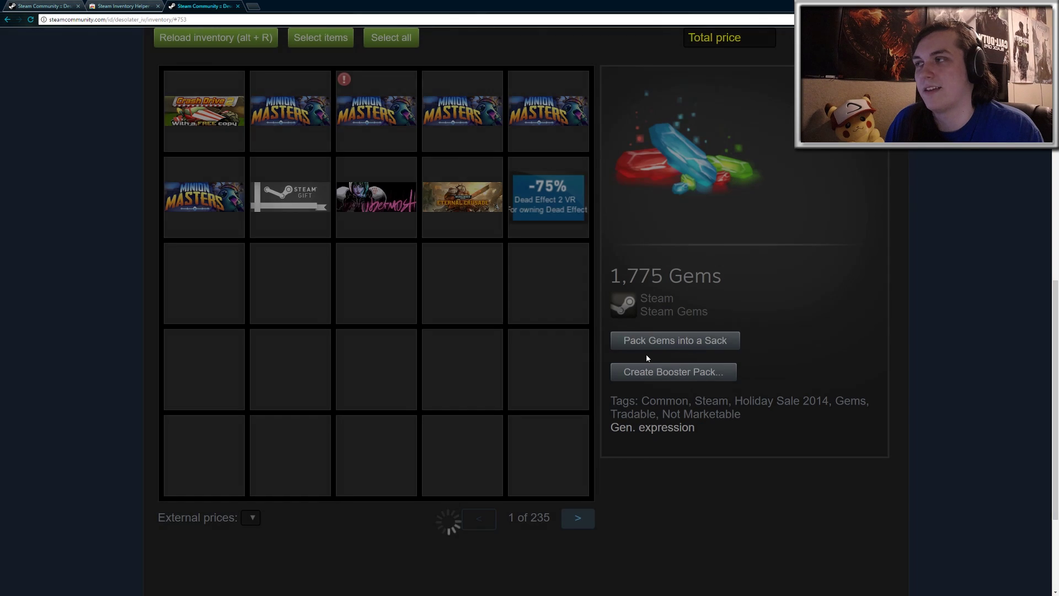
Inspect the Sack of Gems details, highlighting its $0.86 starting price.
{"action": "left_click", "coordinate": [470, 292]}
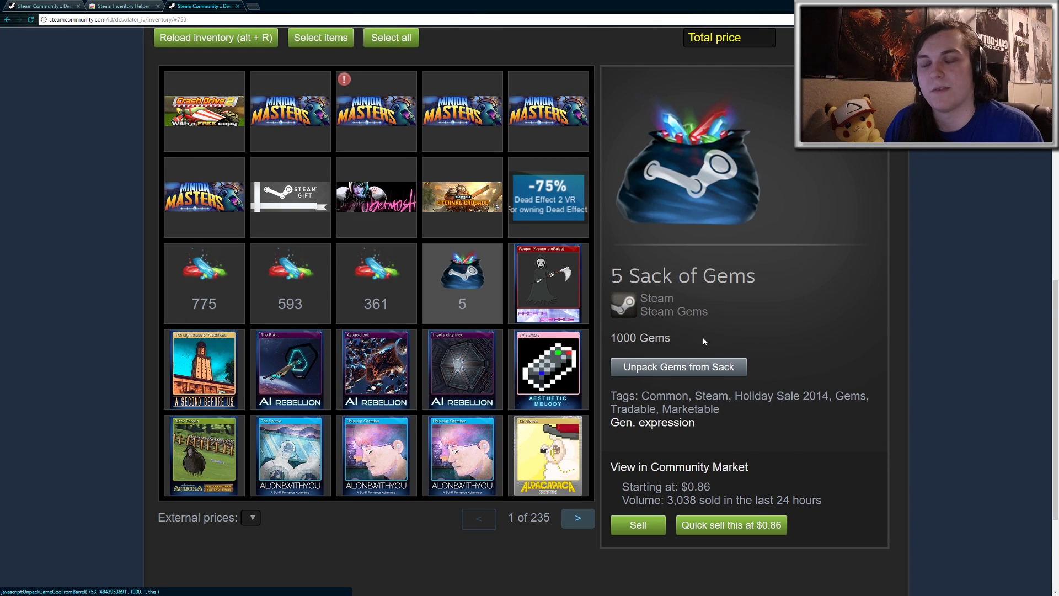
{"action": "scroll", "coordinate": [720, 388], "scroll_direction": "down", "scroll_amount": 1}
{"action": "left_click_drag", "start_coordinate": [680, 417], "coordinate": [787, 431]}
{"action": "left_click", "coordinate": [804, 415]}
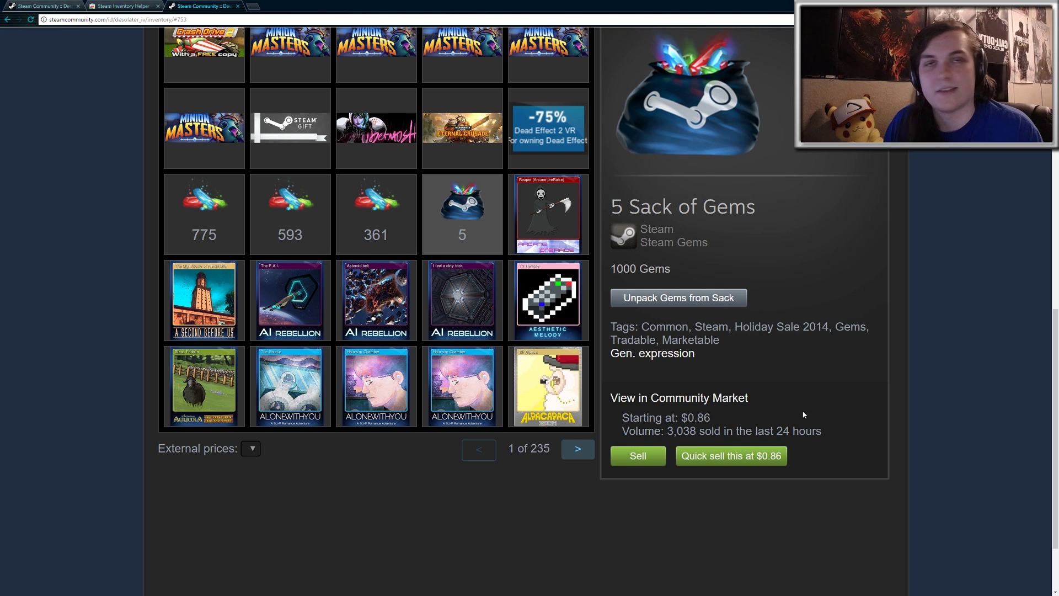
{"action": "left_click_drag", "start_coordinate": [633, 418], "coordinate": [737, 417]}
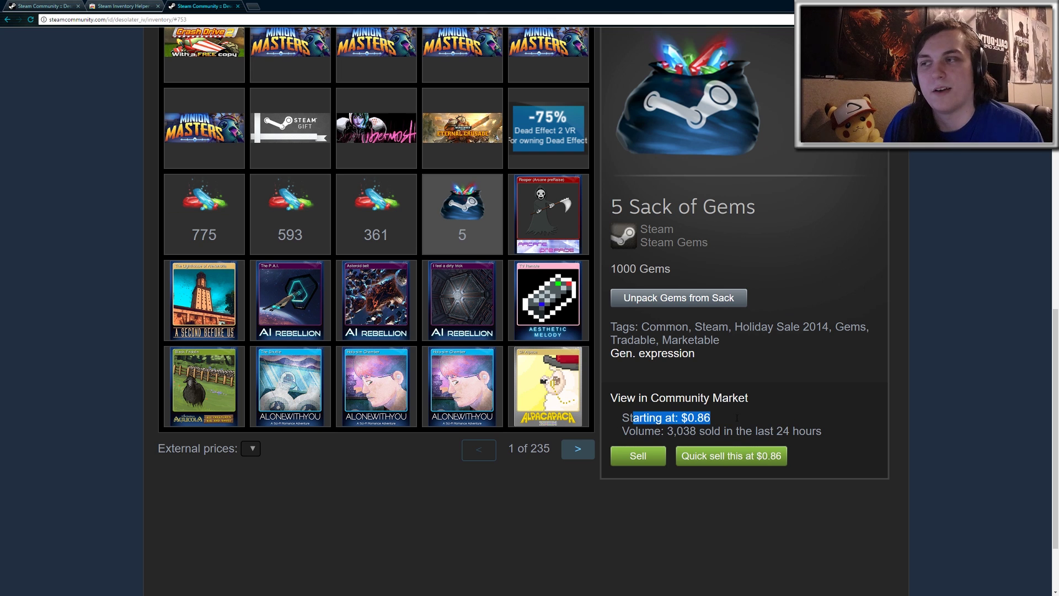
{"action": "left_click", "coordinate": [750, 413]}
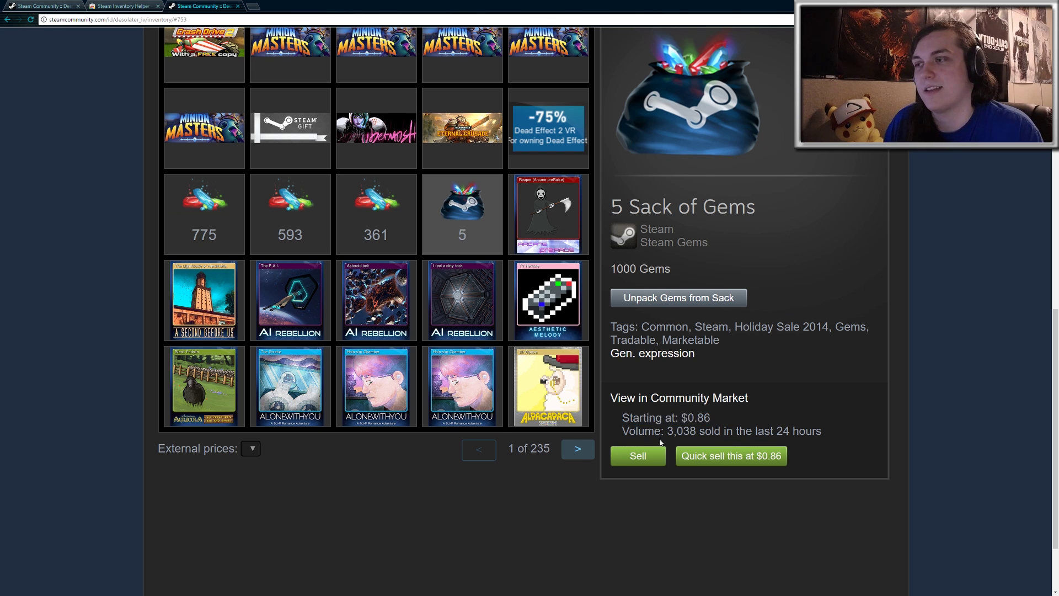
List a Sack of Gems with the buyer paying $0.86, receiving $0.76.
{"action": "left_click", "coordinate": [638, 456]}
{"action": "type", "text": ".86"}
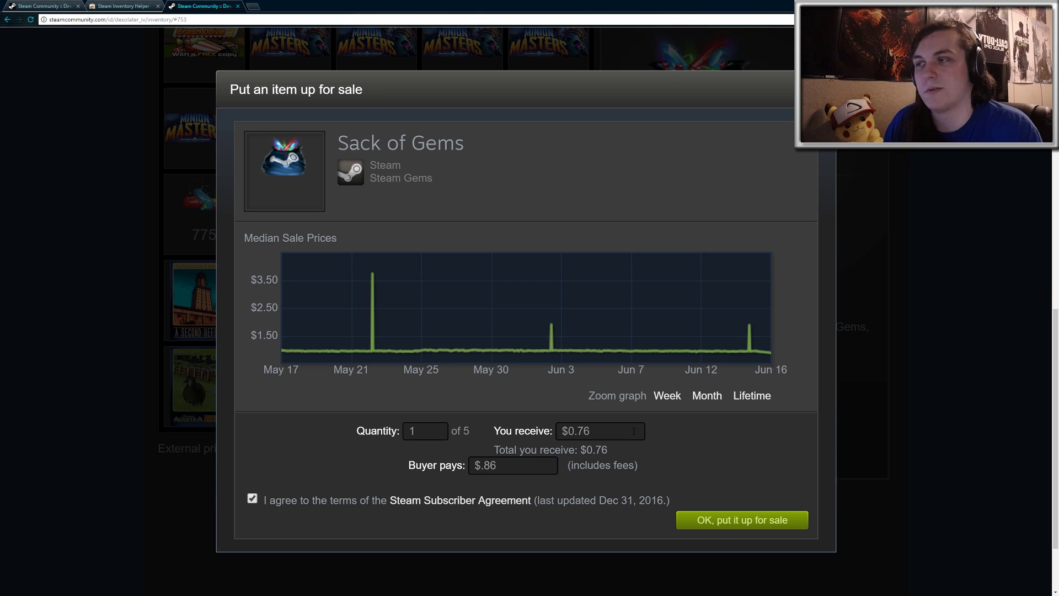
{"action": "key", "text": "shift+Tab"}
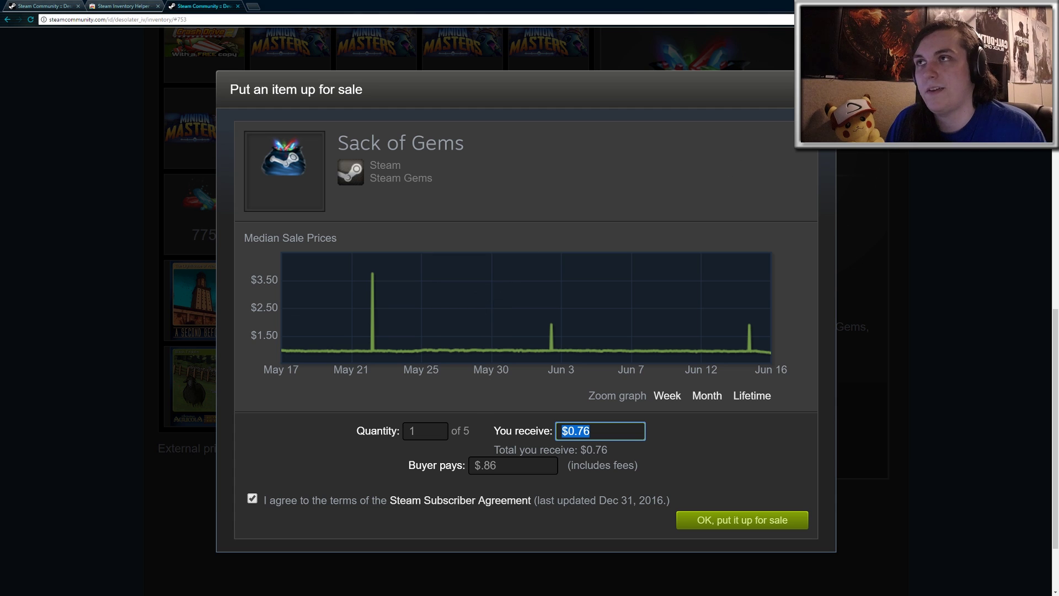
{"action": "left_click", "coordinate": [823, 89]}
{"action": "scroll", "coordinate": [654, 298], "scroll_direction": "up", "scroll_amount": 3}
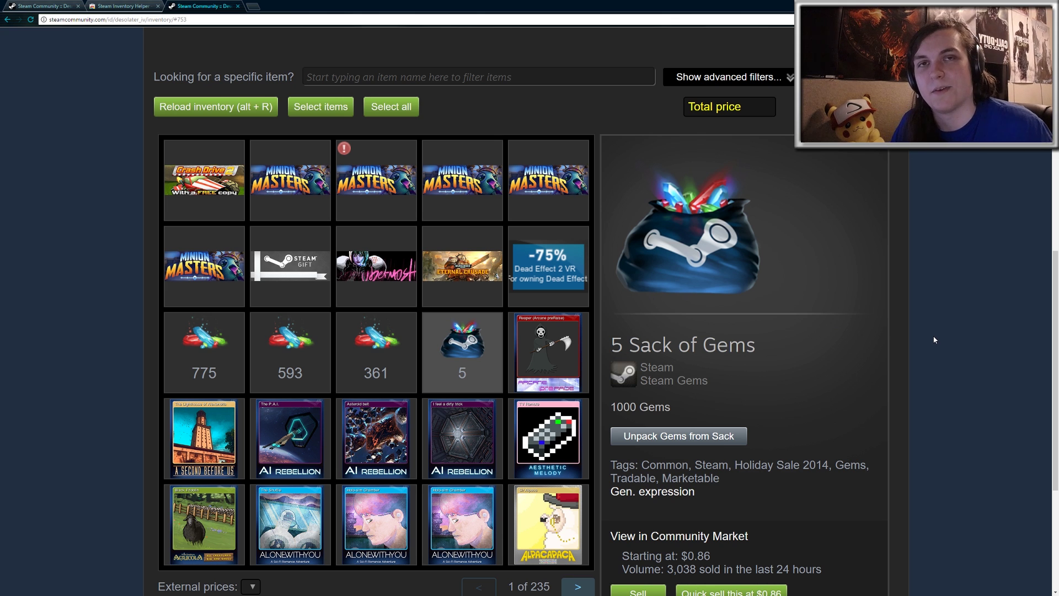
Go to inventory page 2 and select all 25 trading cards there.
{"action": "key", "text": "Right"}
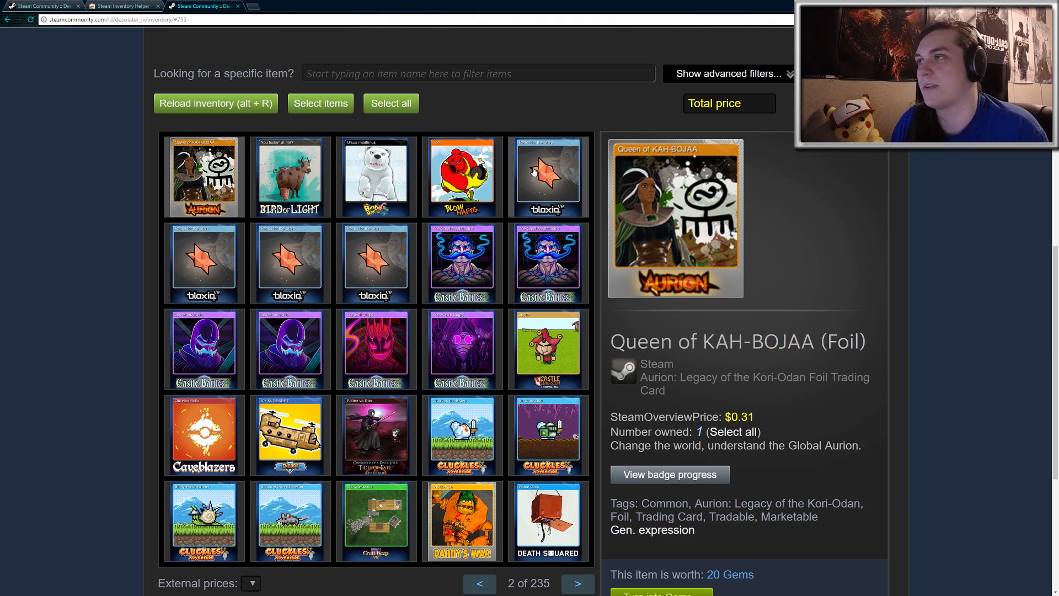
{"action": "left_click", "coordinate": [393, 105]}
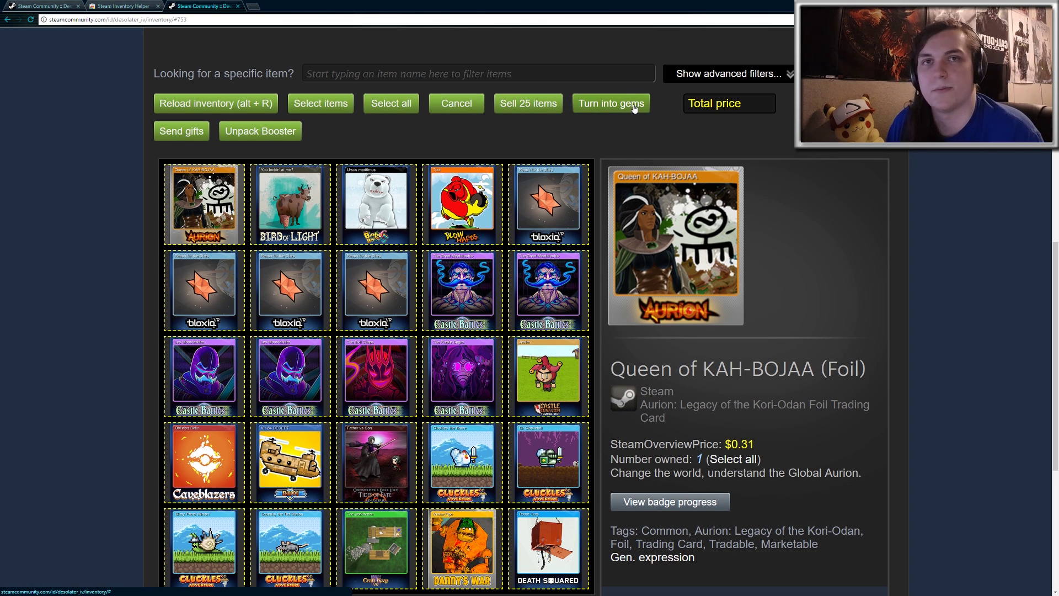
Open the 25-card sale form with accept-all-automatically and market price autoadjust enabled.
{"action": "left_click", "coordinate": [516, 110]}
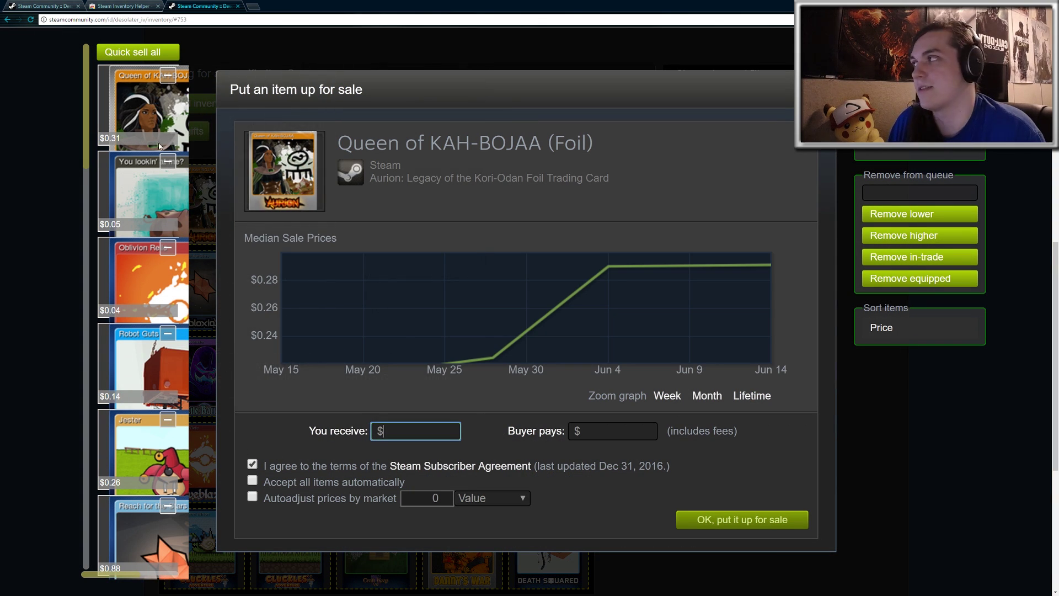
{"action": "left_click", "coordinate": [252, 480]}
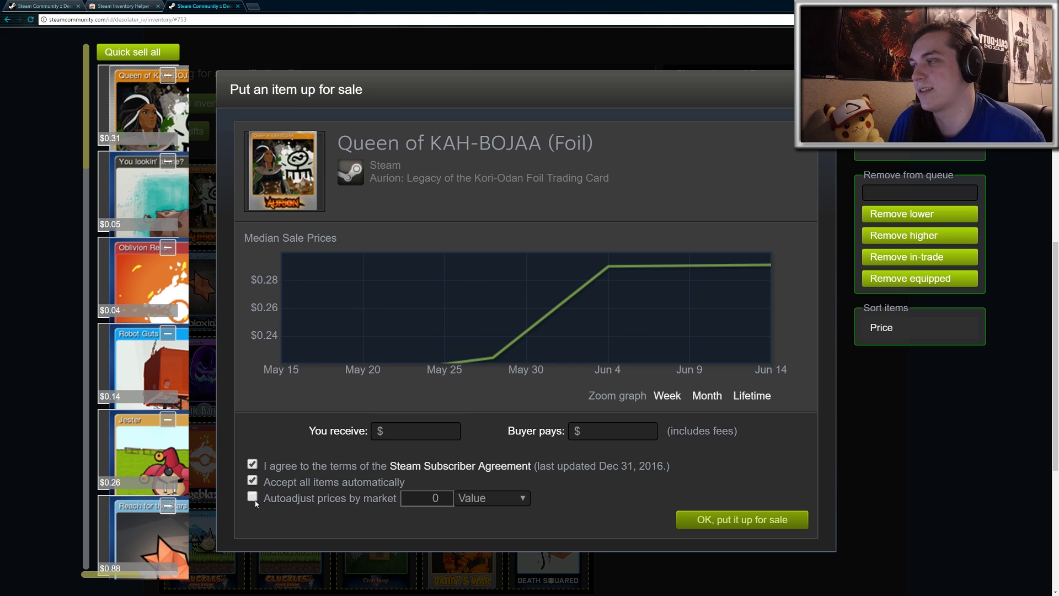
{"action": "left_click", "coordinate": [253, 495]}
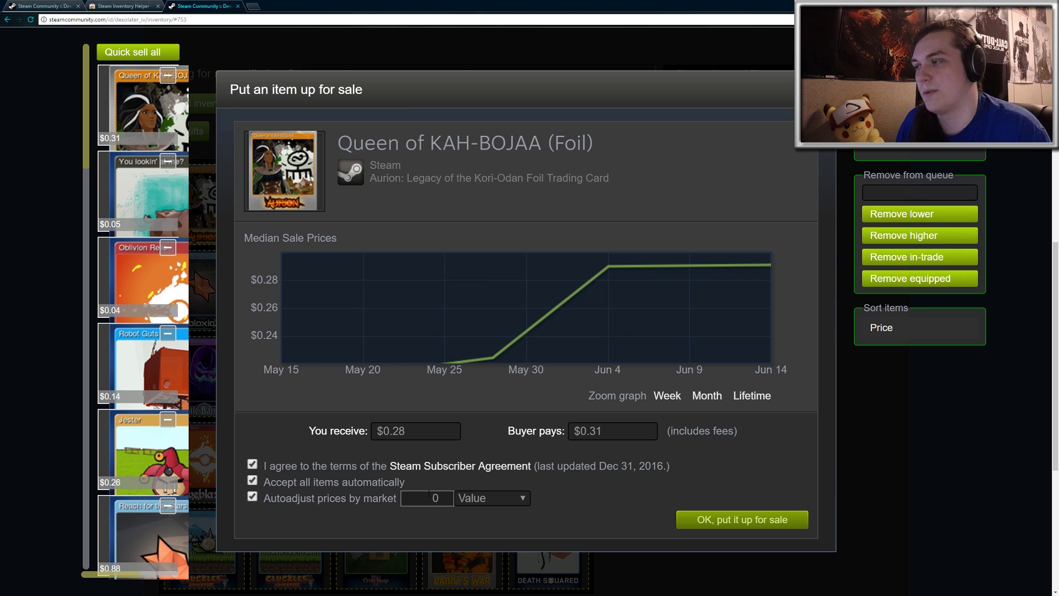
{"action": "left_click", "coordinate": [445, 502]}
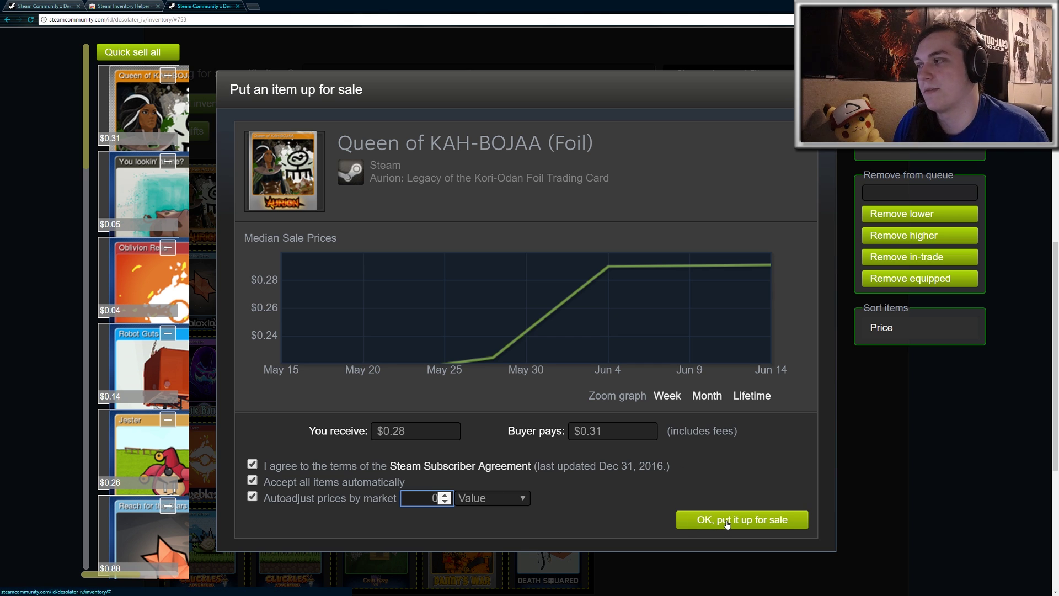
Submit the cards for sale and confirm Queen of KAH-BOJAA (Foil) at $0.31.
{"action": "left_click", "coordinate": [727, 523]}
{"action": "left_click", "coordinate": [773, 447]}
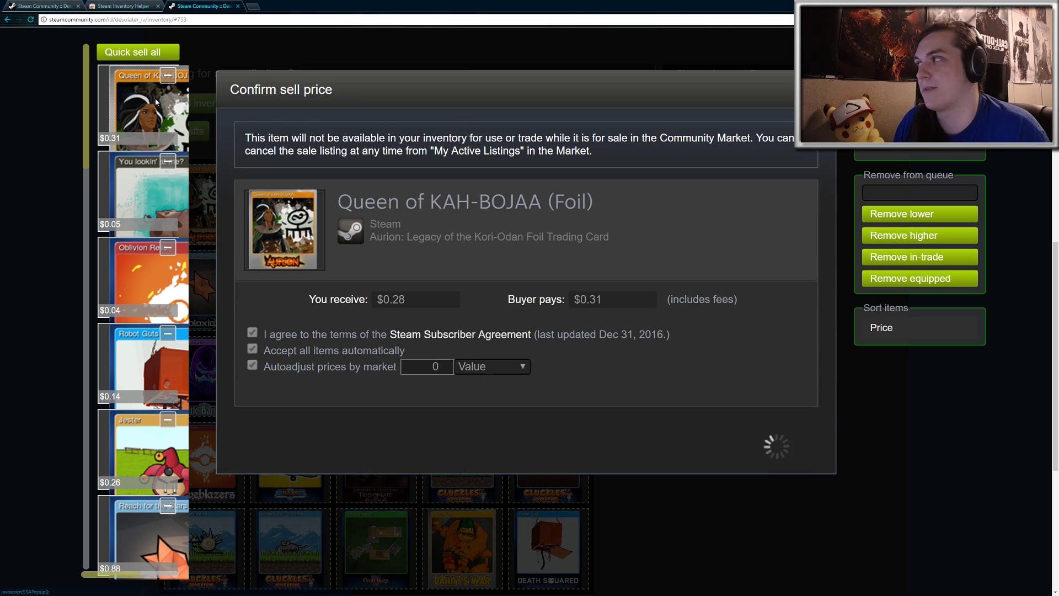